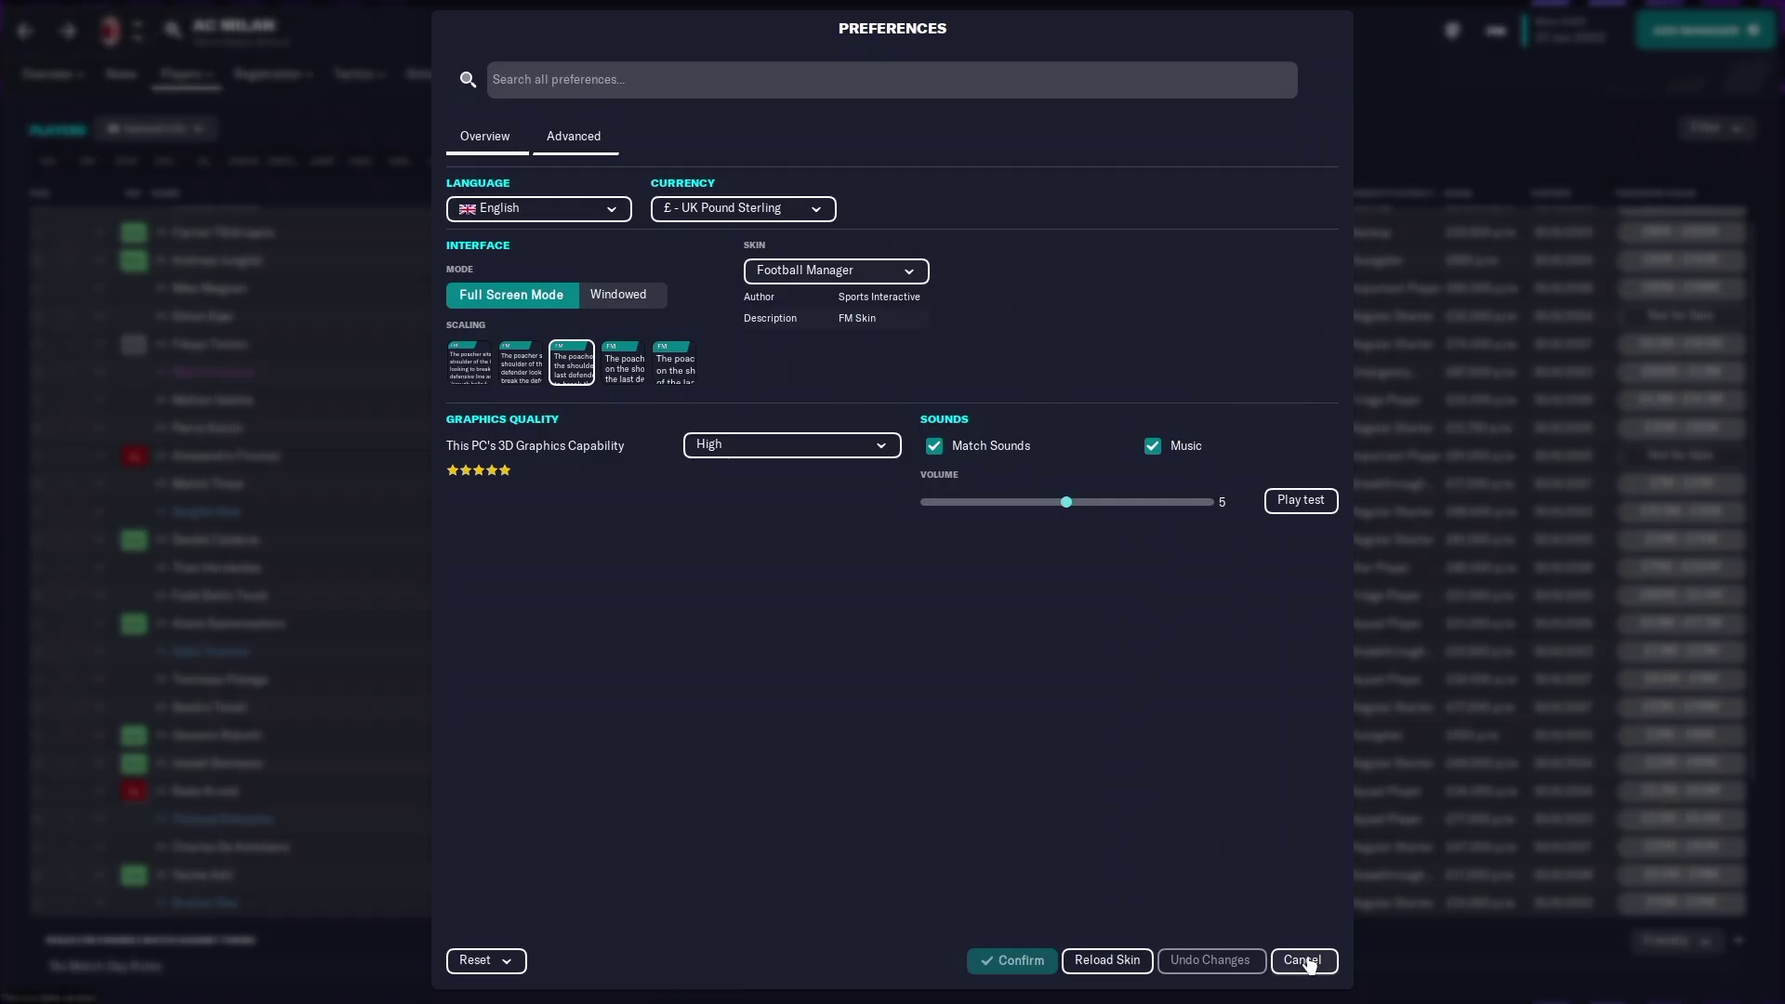
Cancel the Preferences dialog, returning to the AC Milan squad list unchanged
left_click(1303, 961)
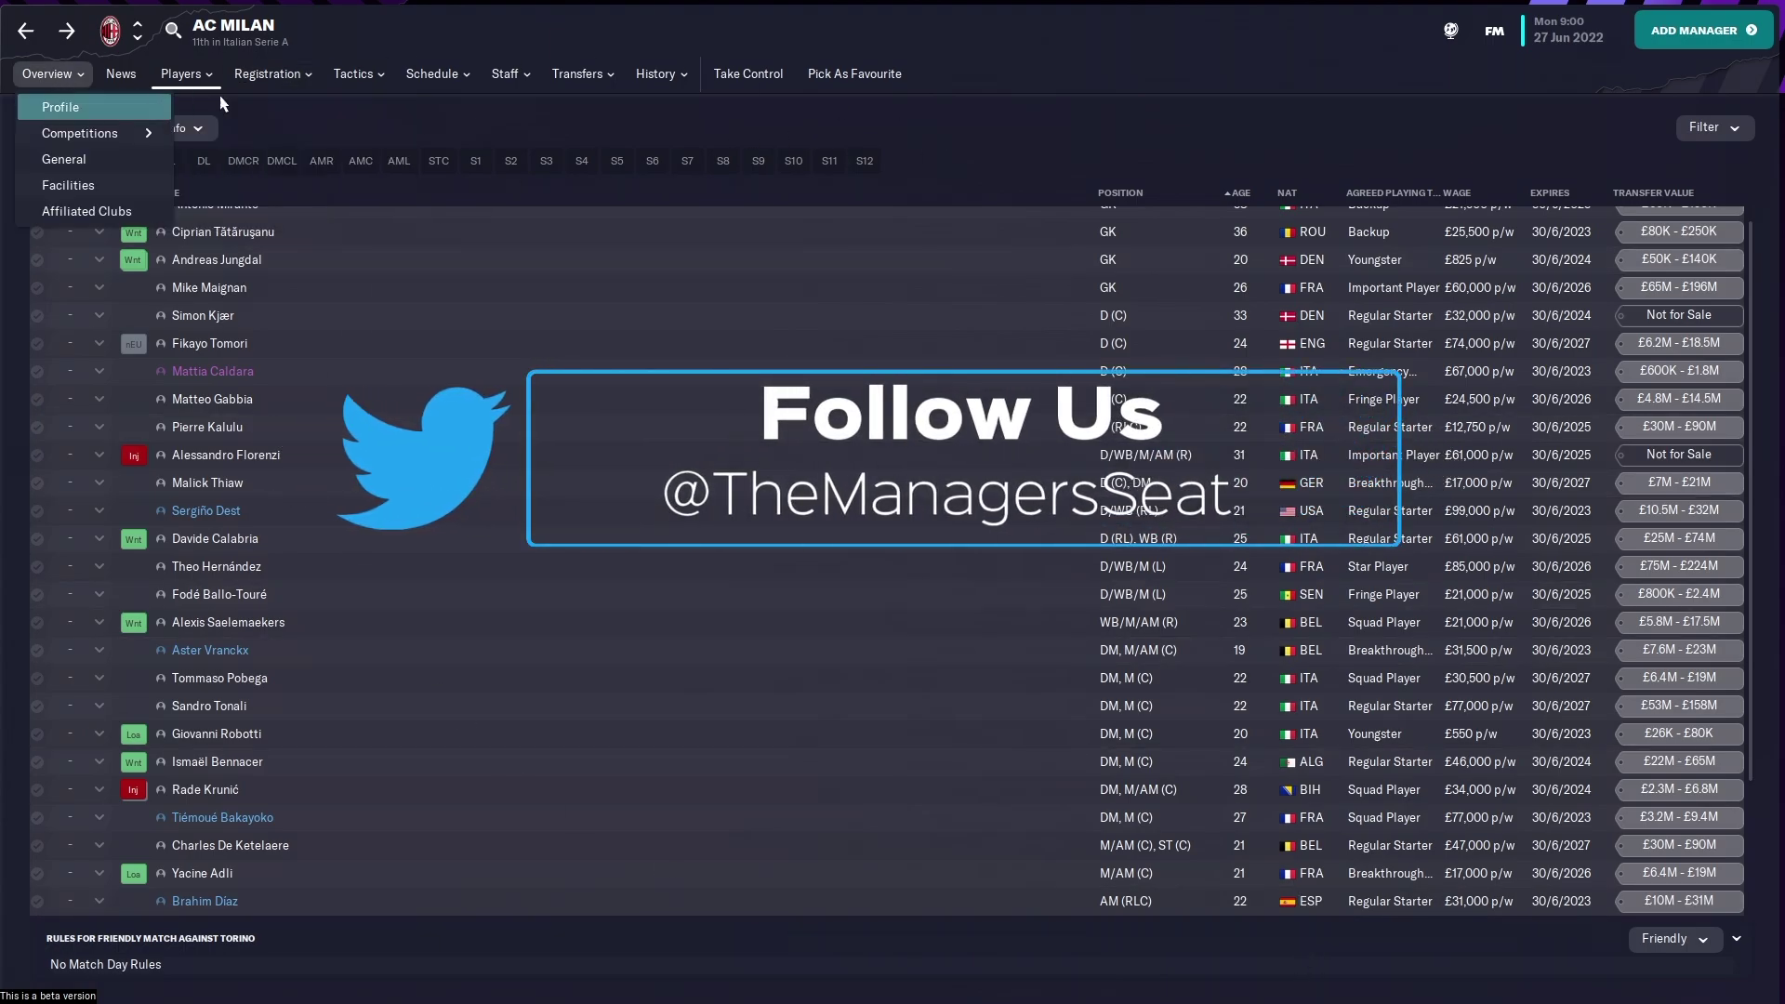
Go to the AC Milan club profile page with kits and stadium details
left_click(40, 75)
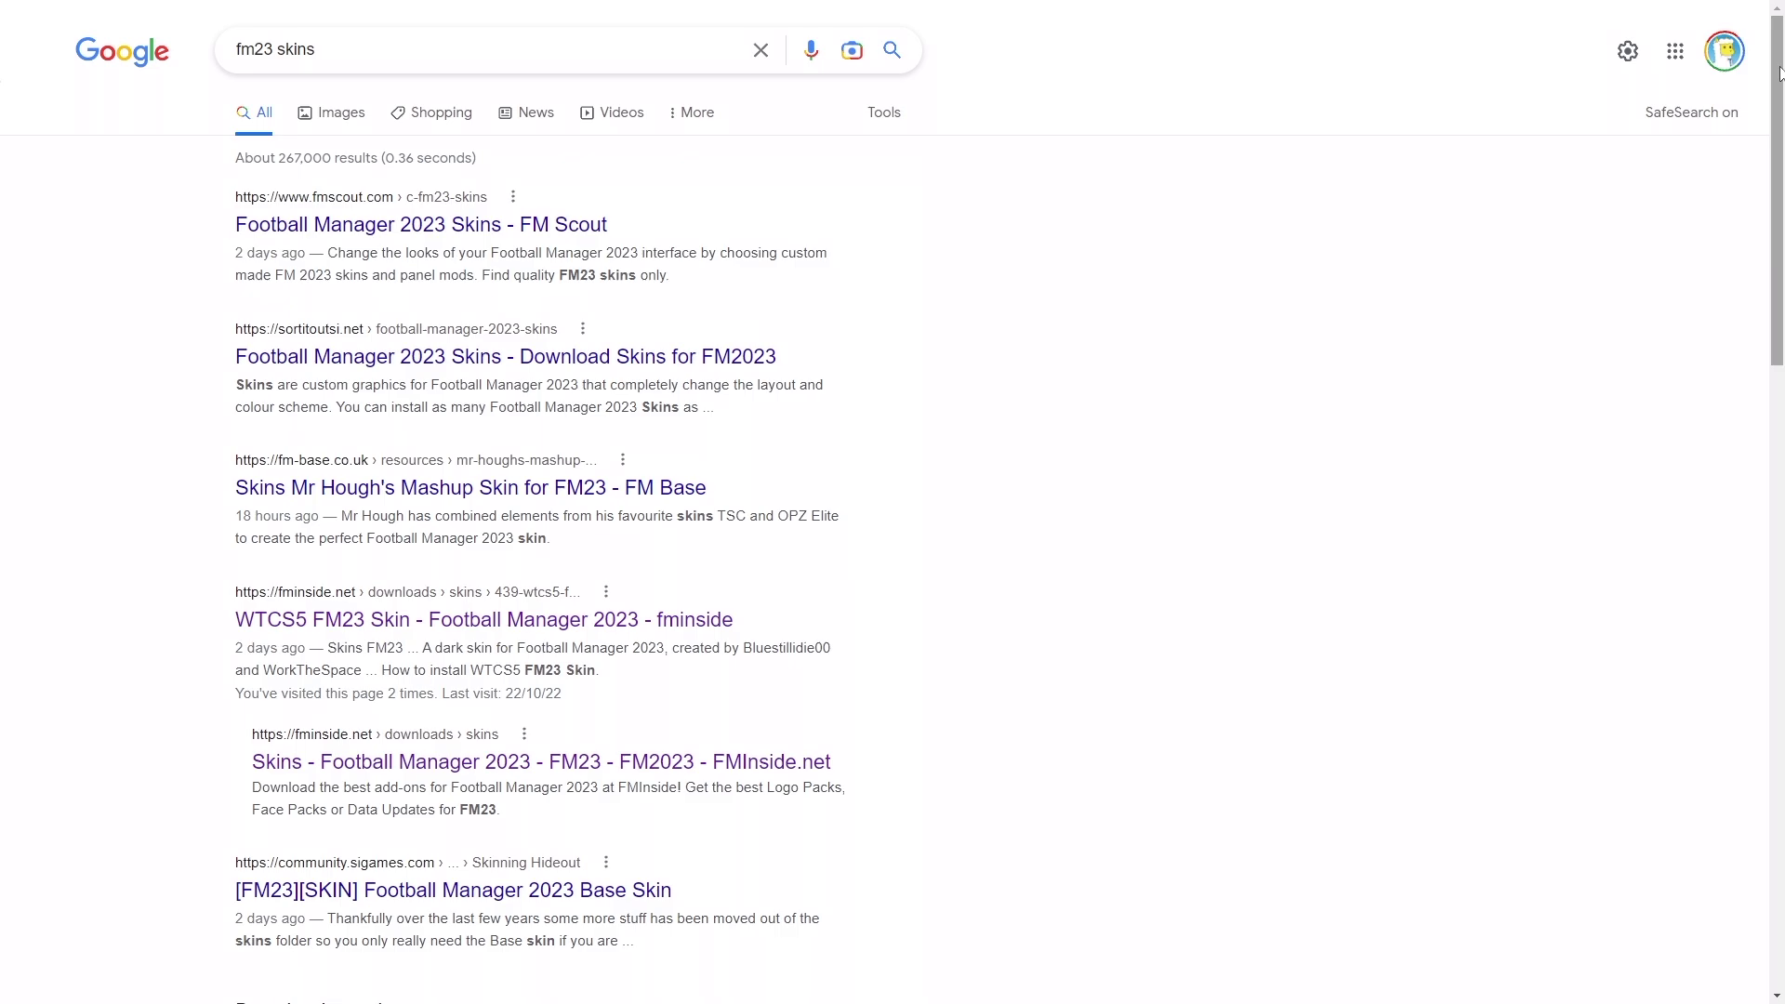
left_click_drag(1781, 73, 1780, 177)
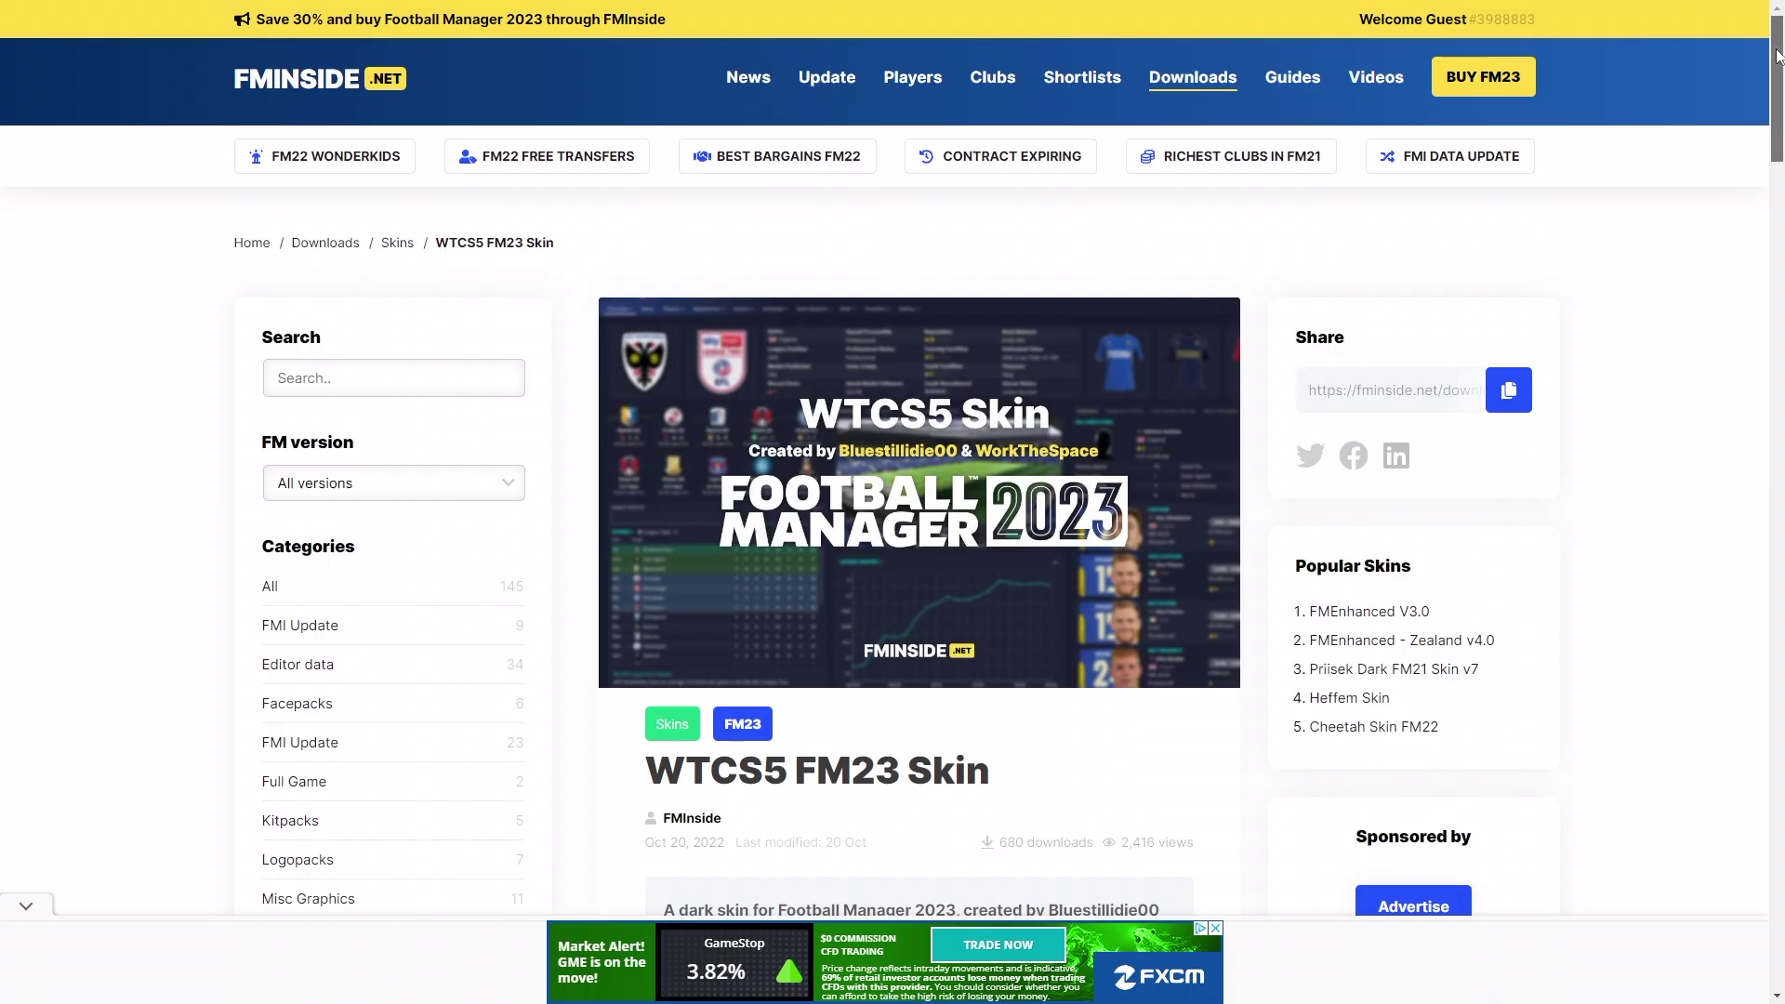
left_click_drag(1781, 55, 1780, 86)
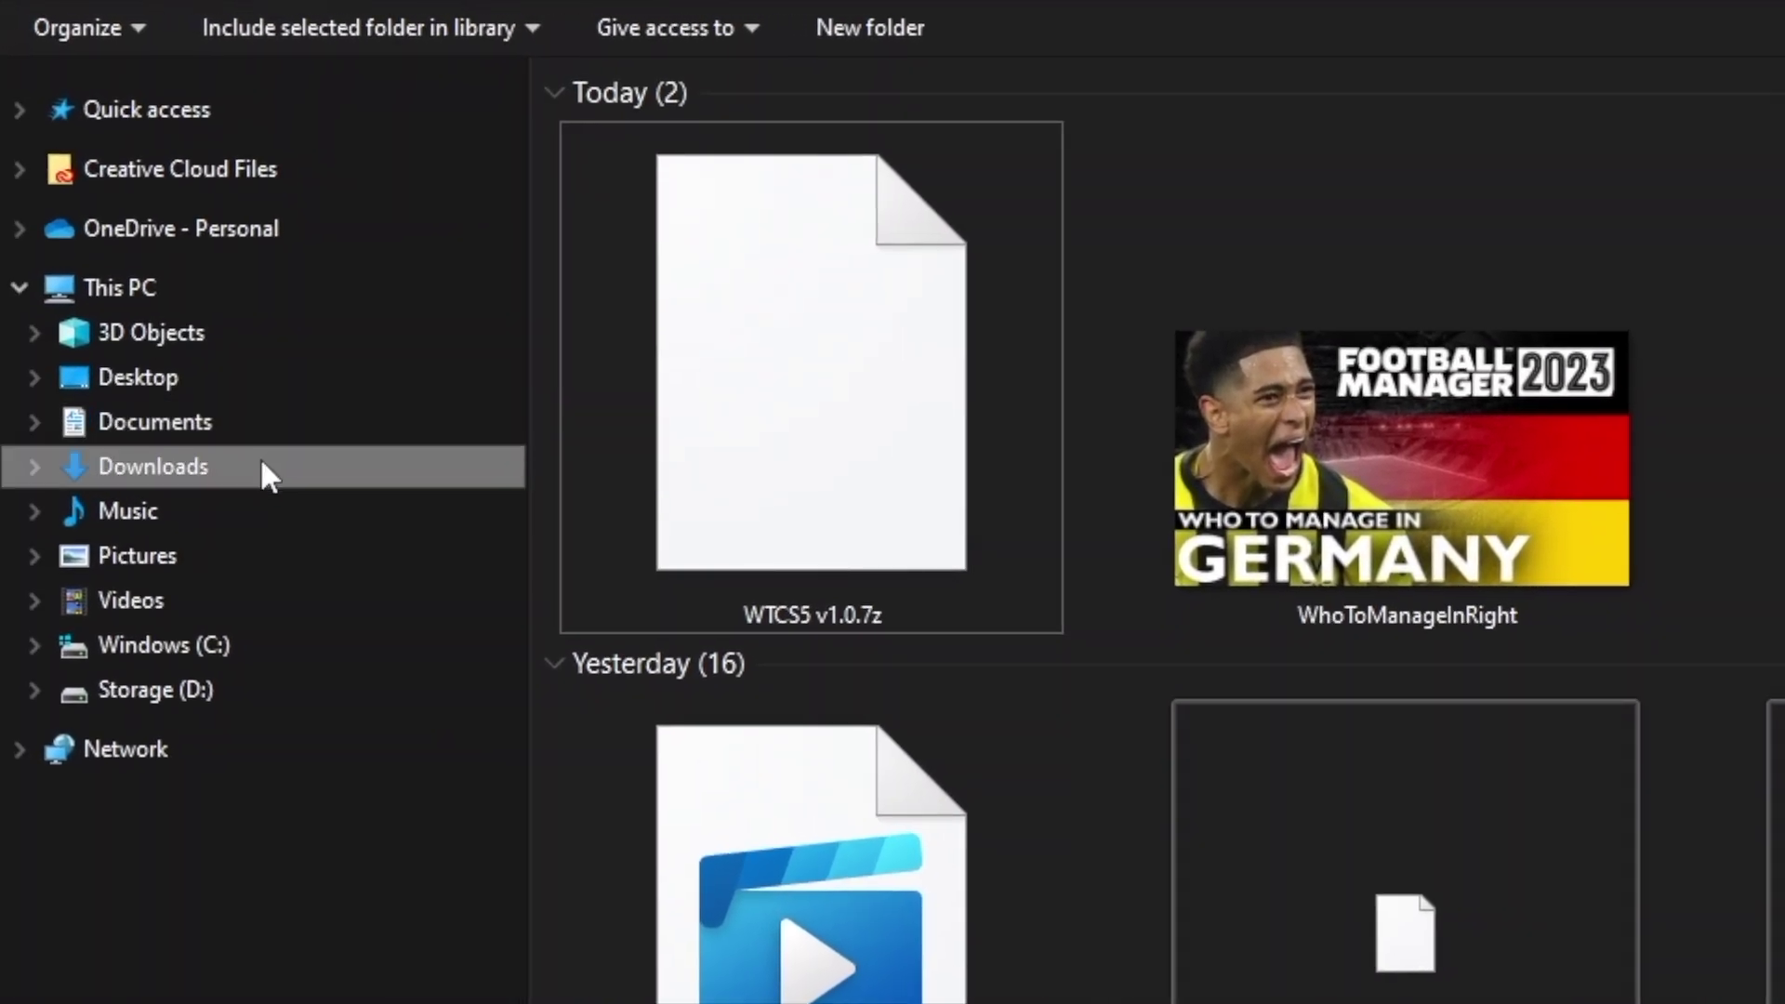
Copy the WTCS5 v1.0.7z archive from Downloads
right_click(823, 425)
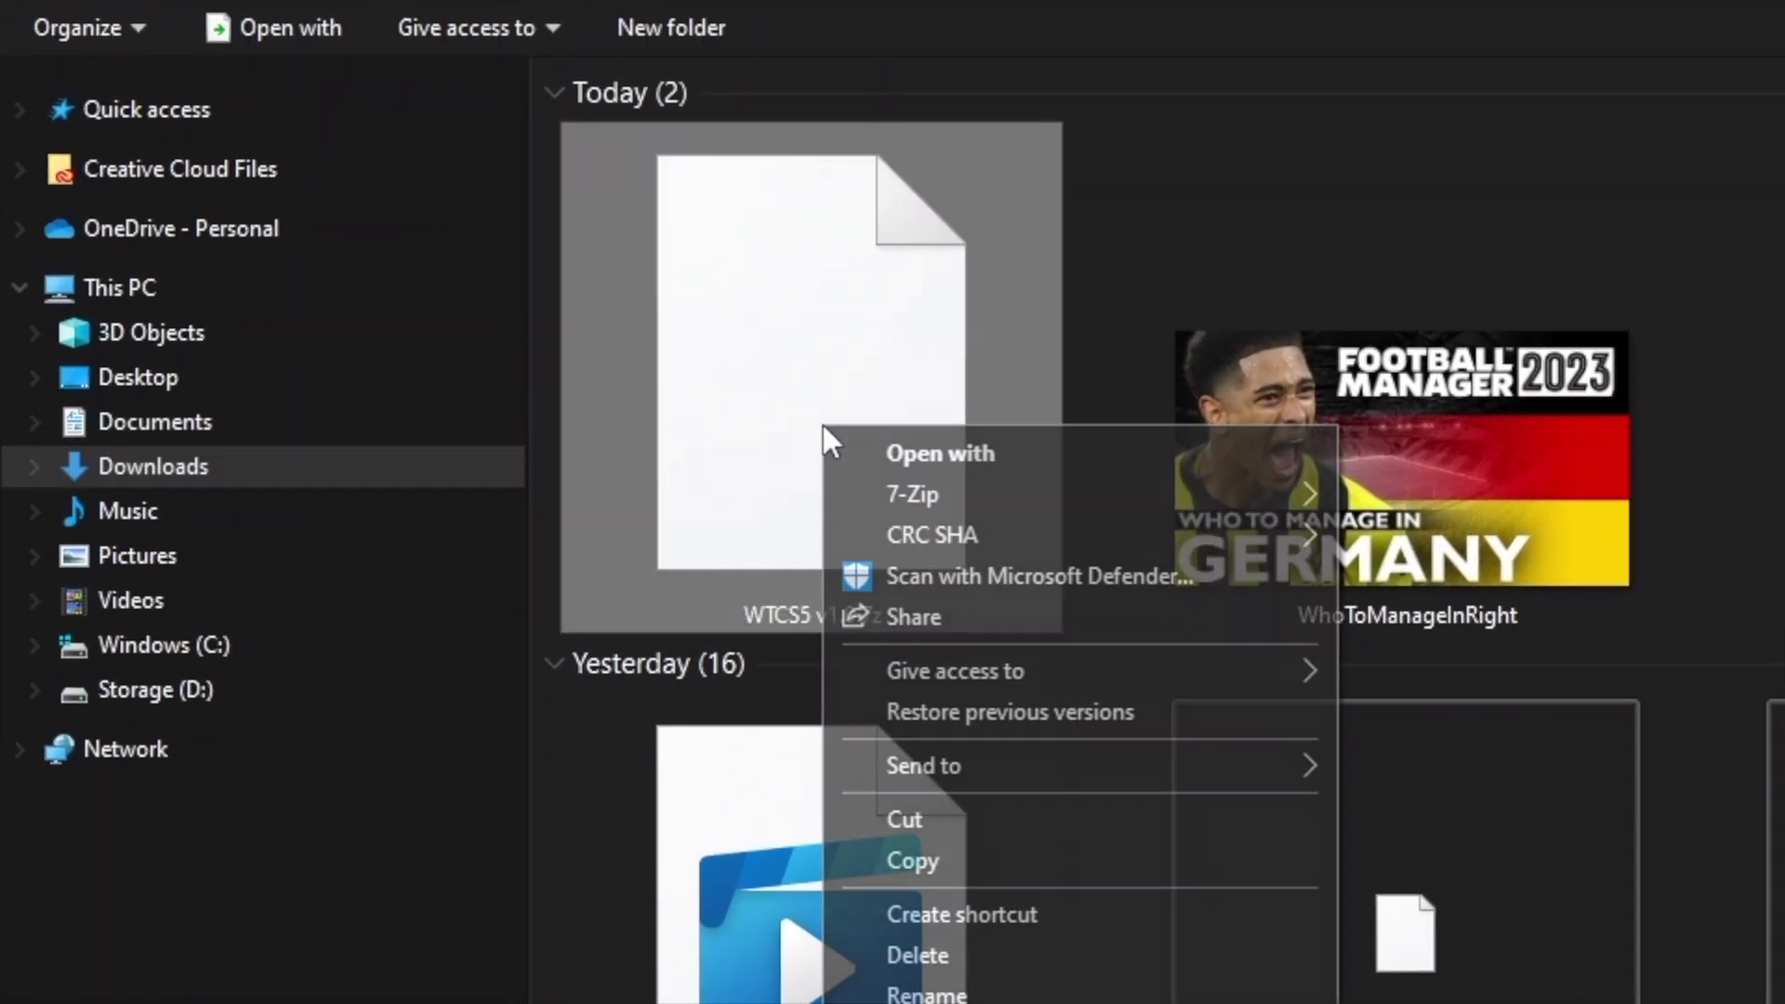
left_click(937, 855)
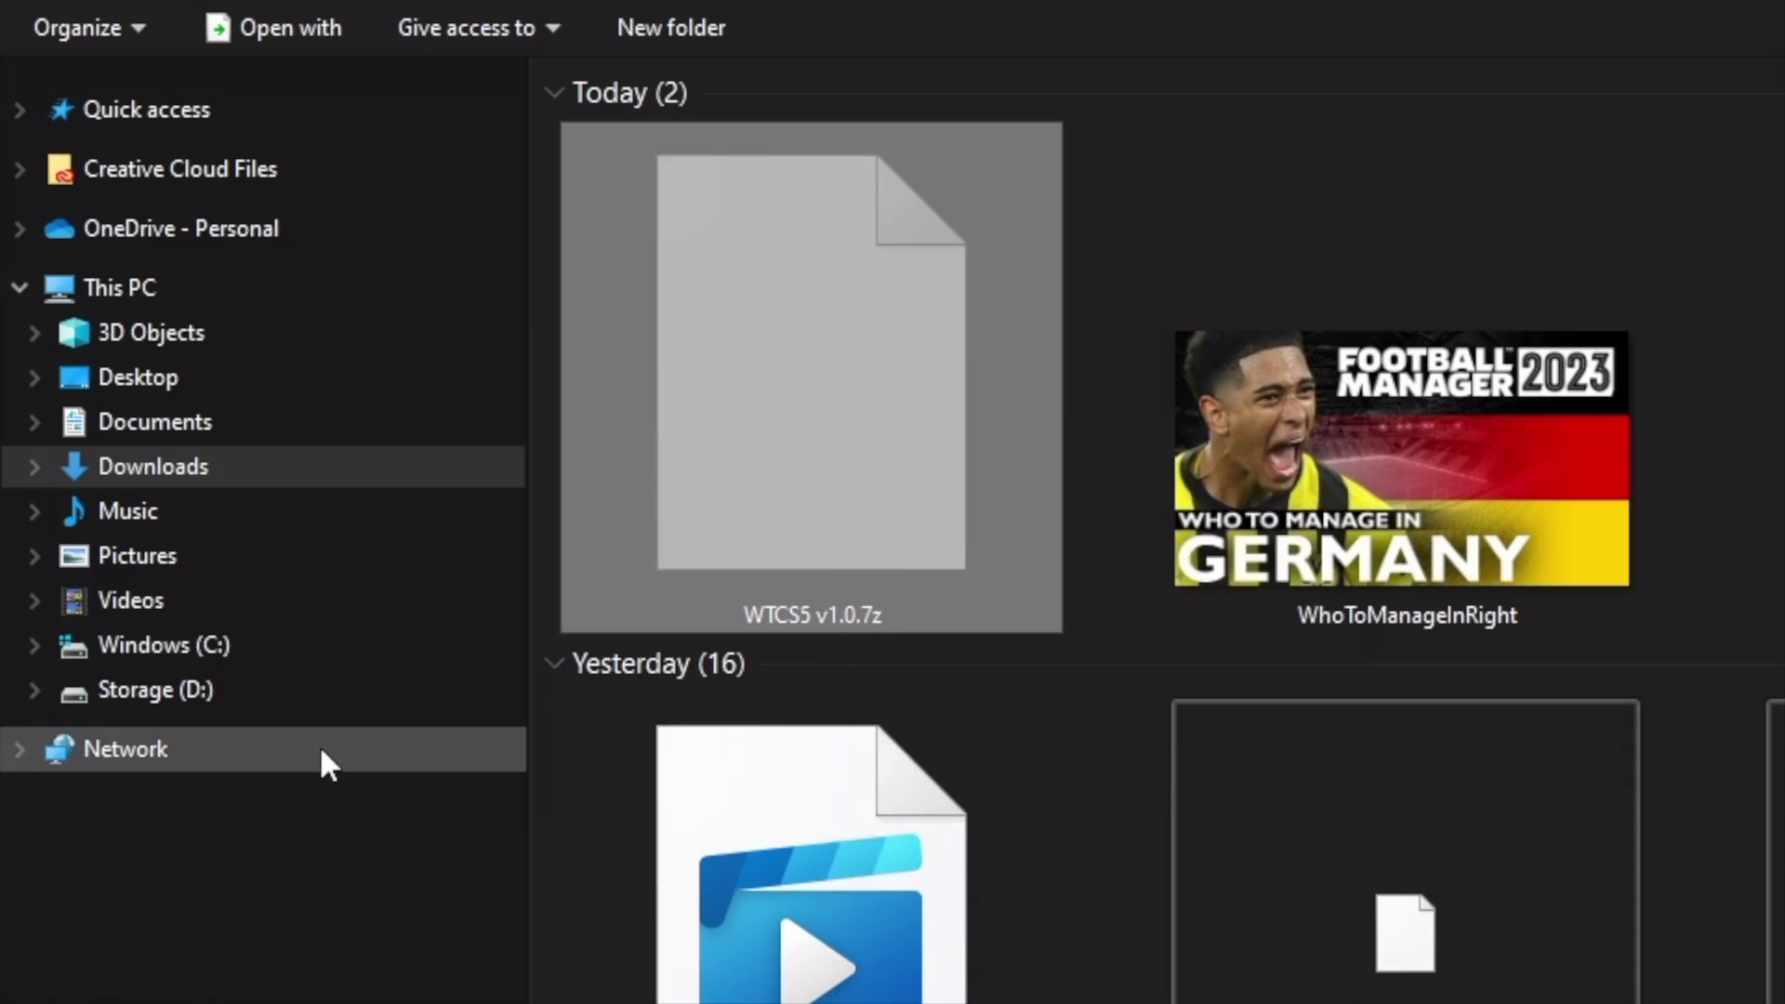
Navigate to Documents > Sports Interactive > Football Manager 2023 > skins
left_click(111, 424)
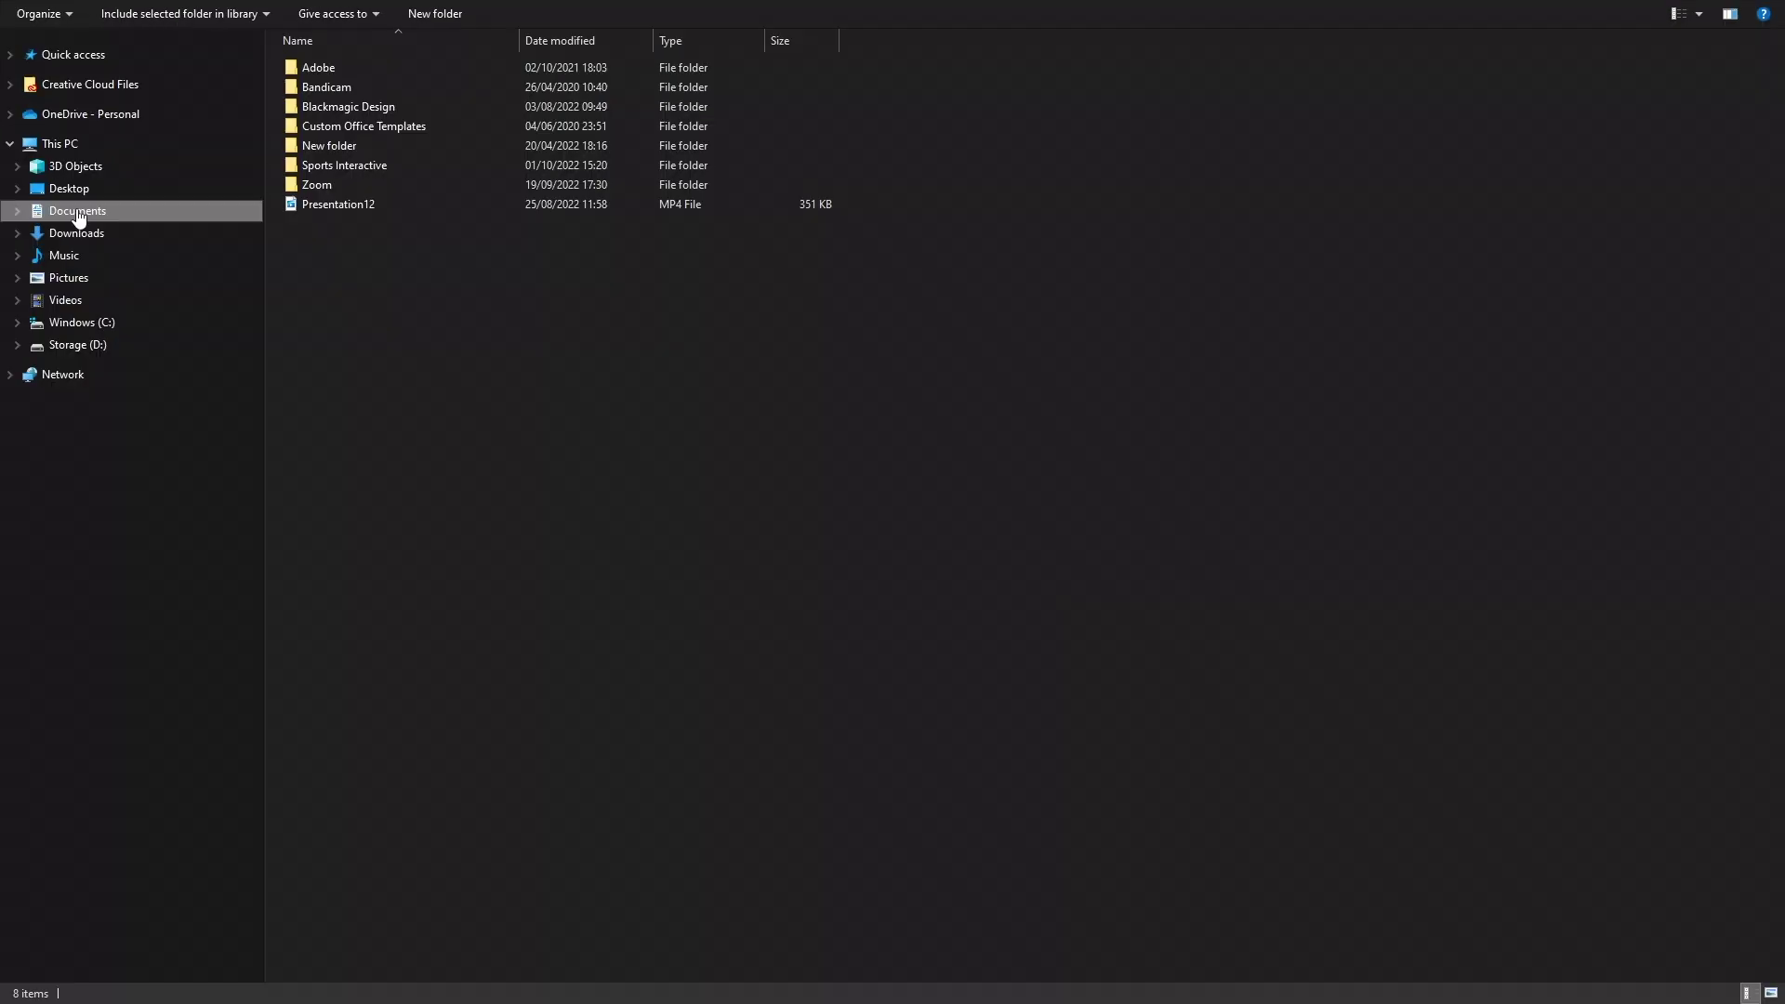
double_click(346, 167)
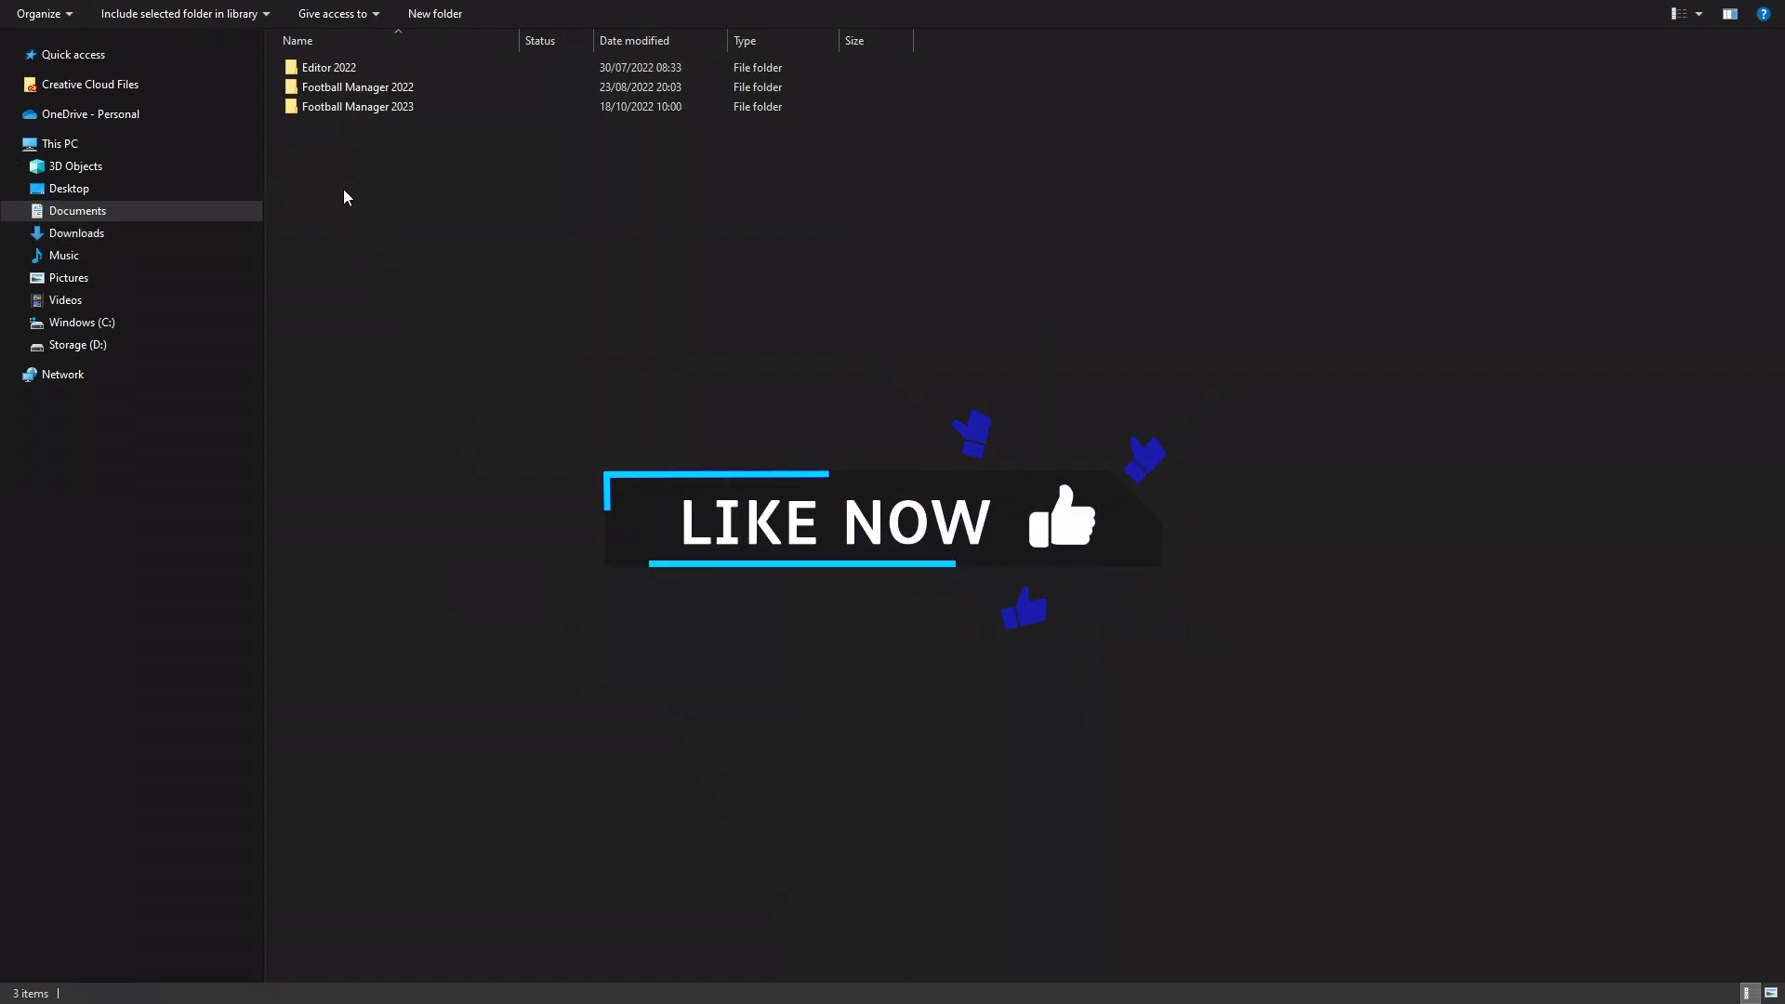
double_click(358, 108)
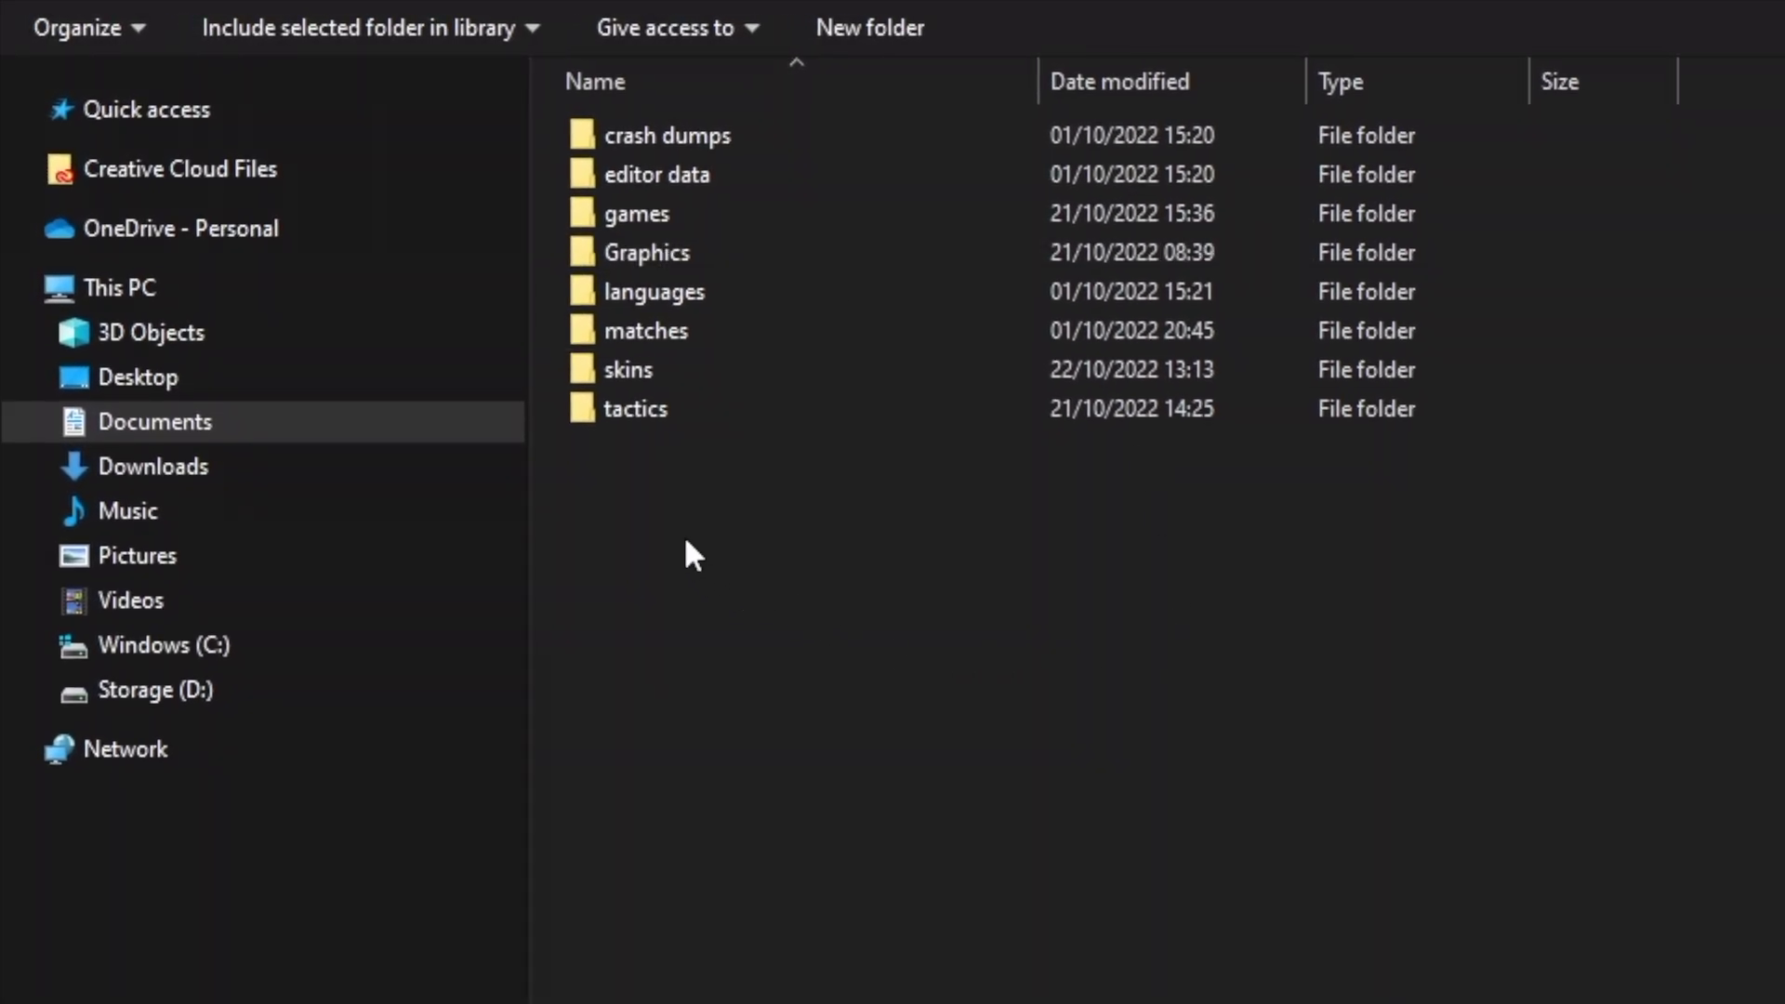
double_click(530, 321)
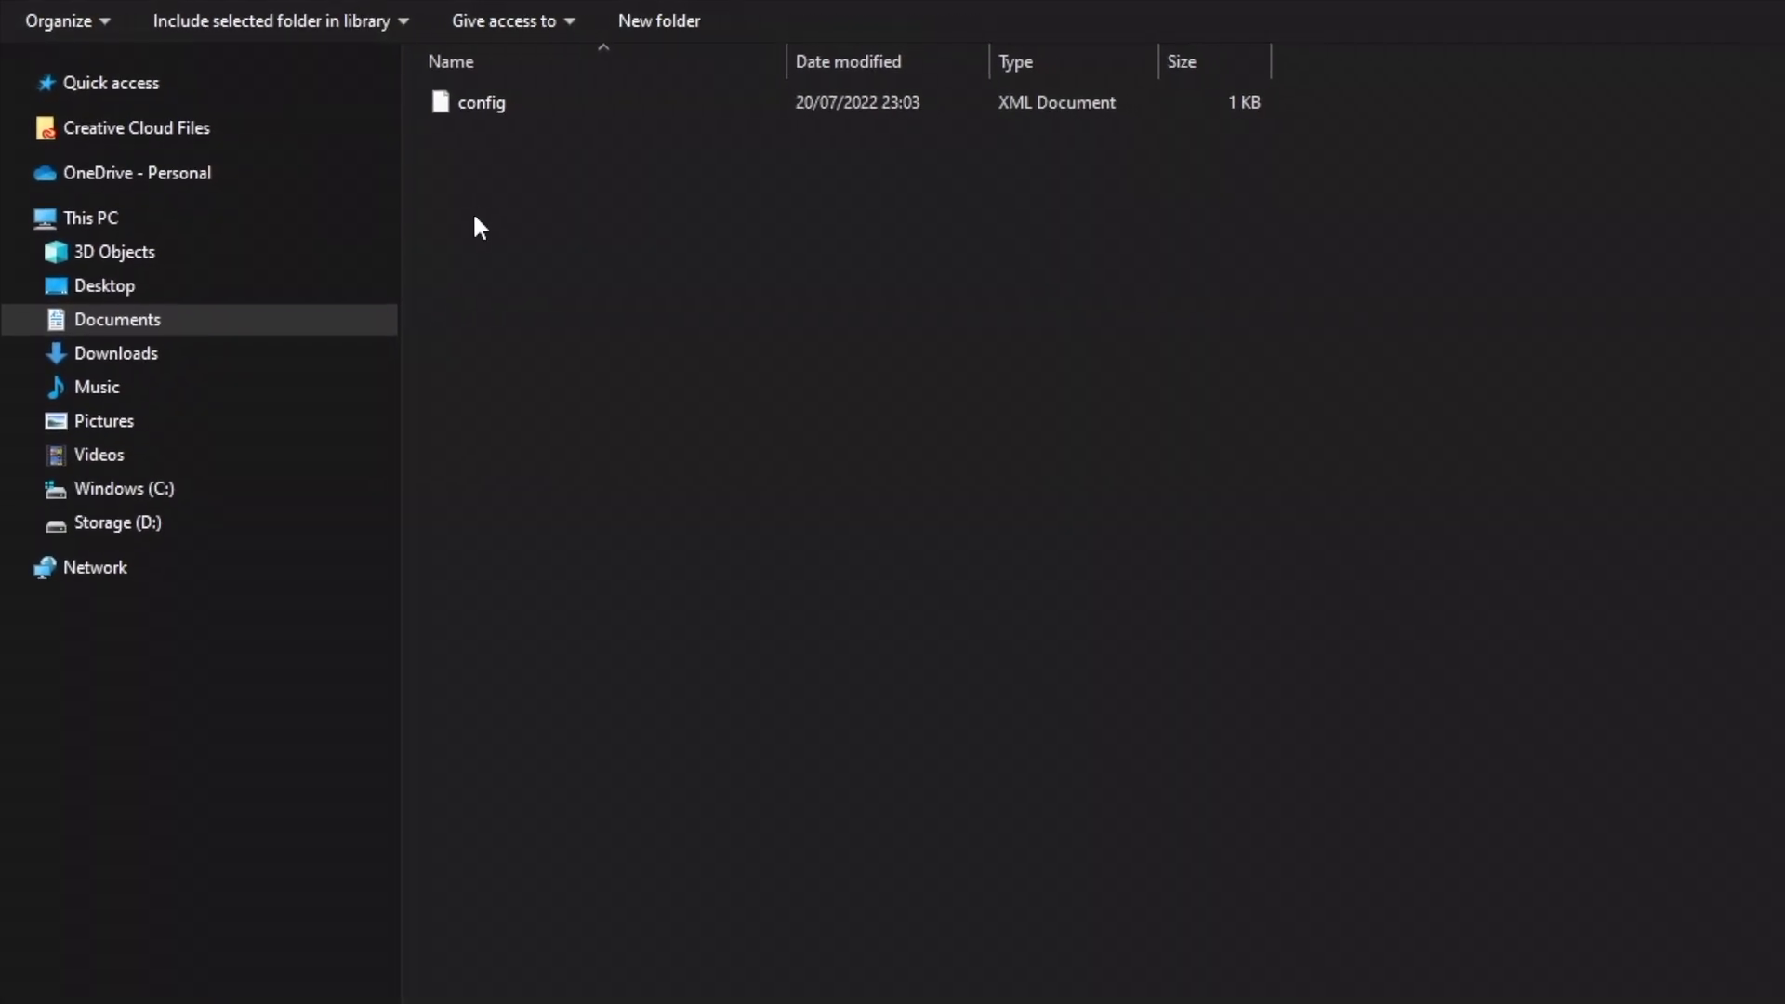
Paste the WTCS5 archive into the skins folder alongside the config file
right_click(426, 161)
mouse_move(399, 331)
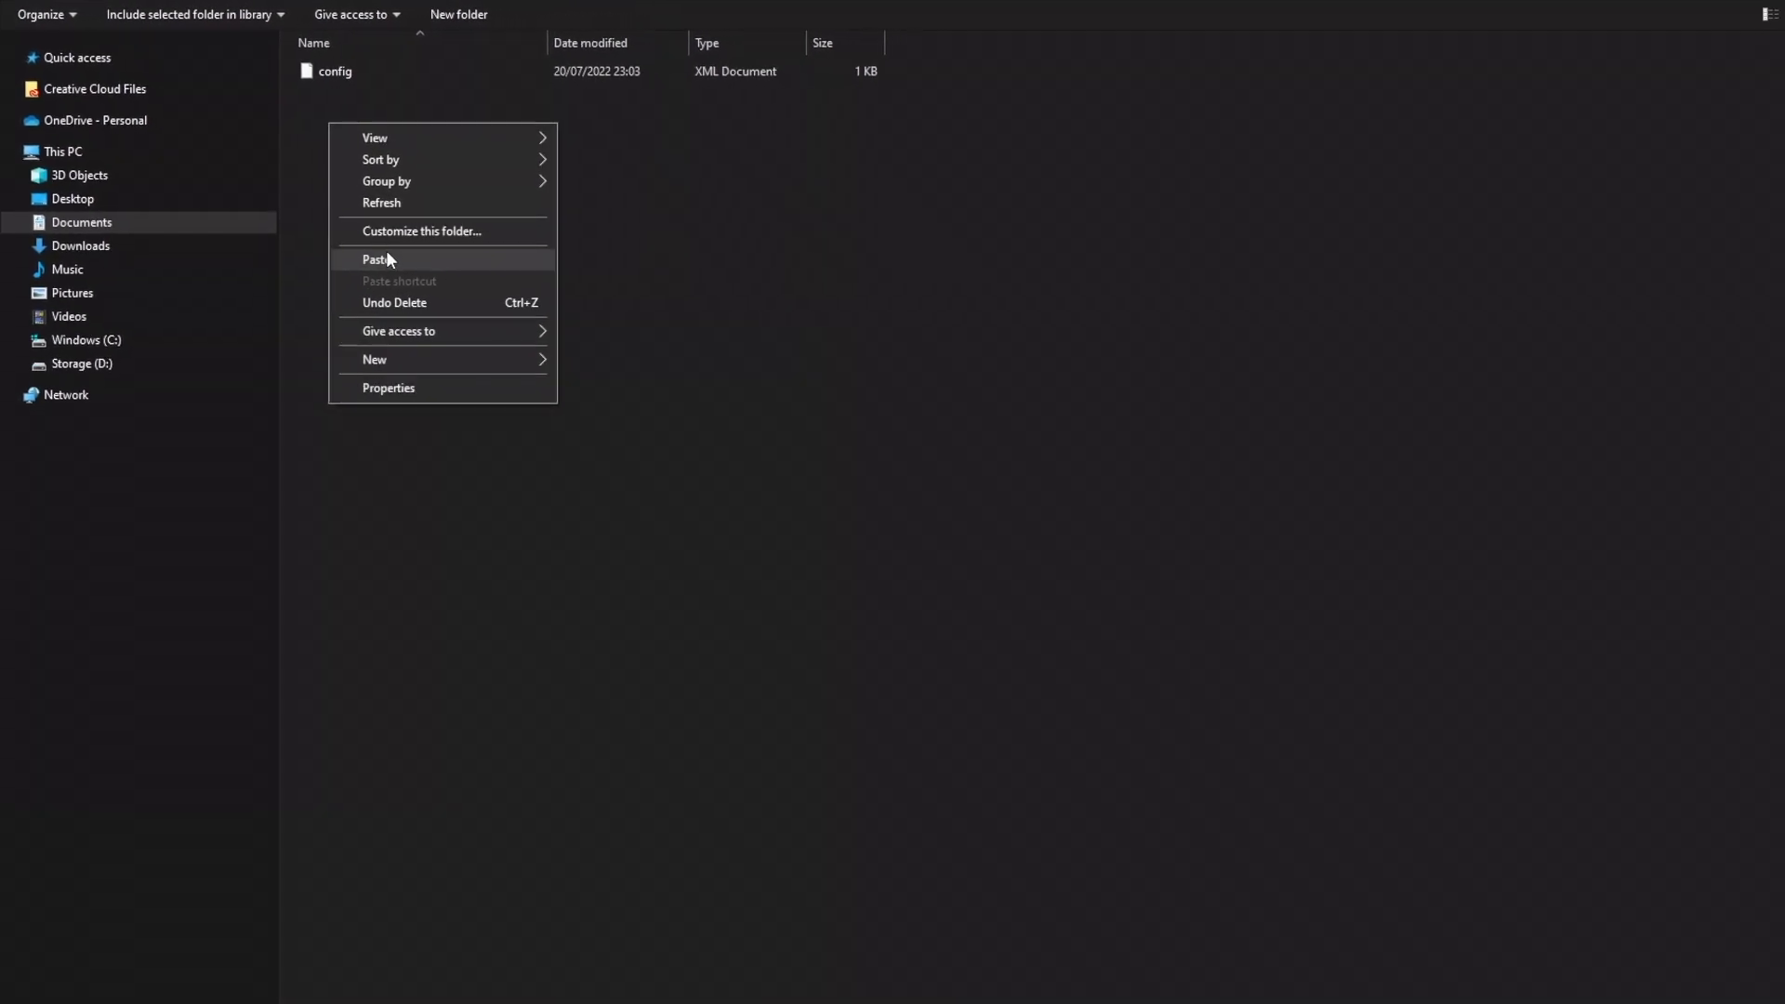
left_click(386, 258)
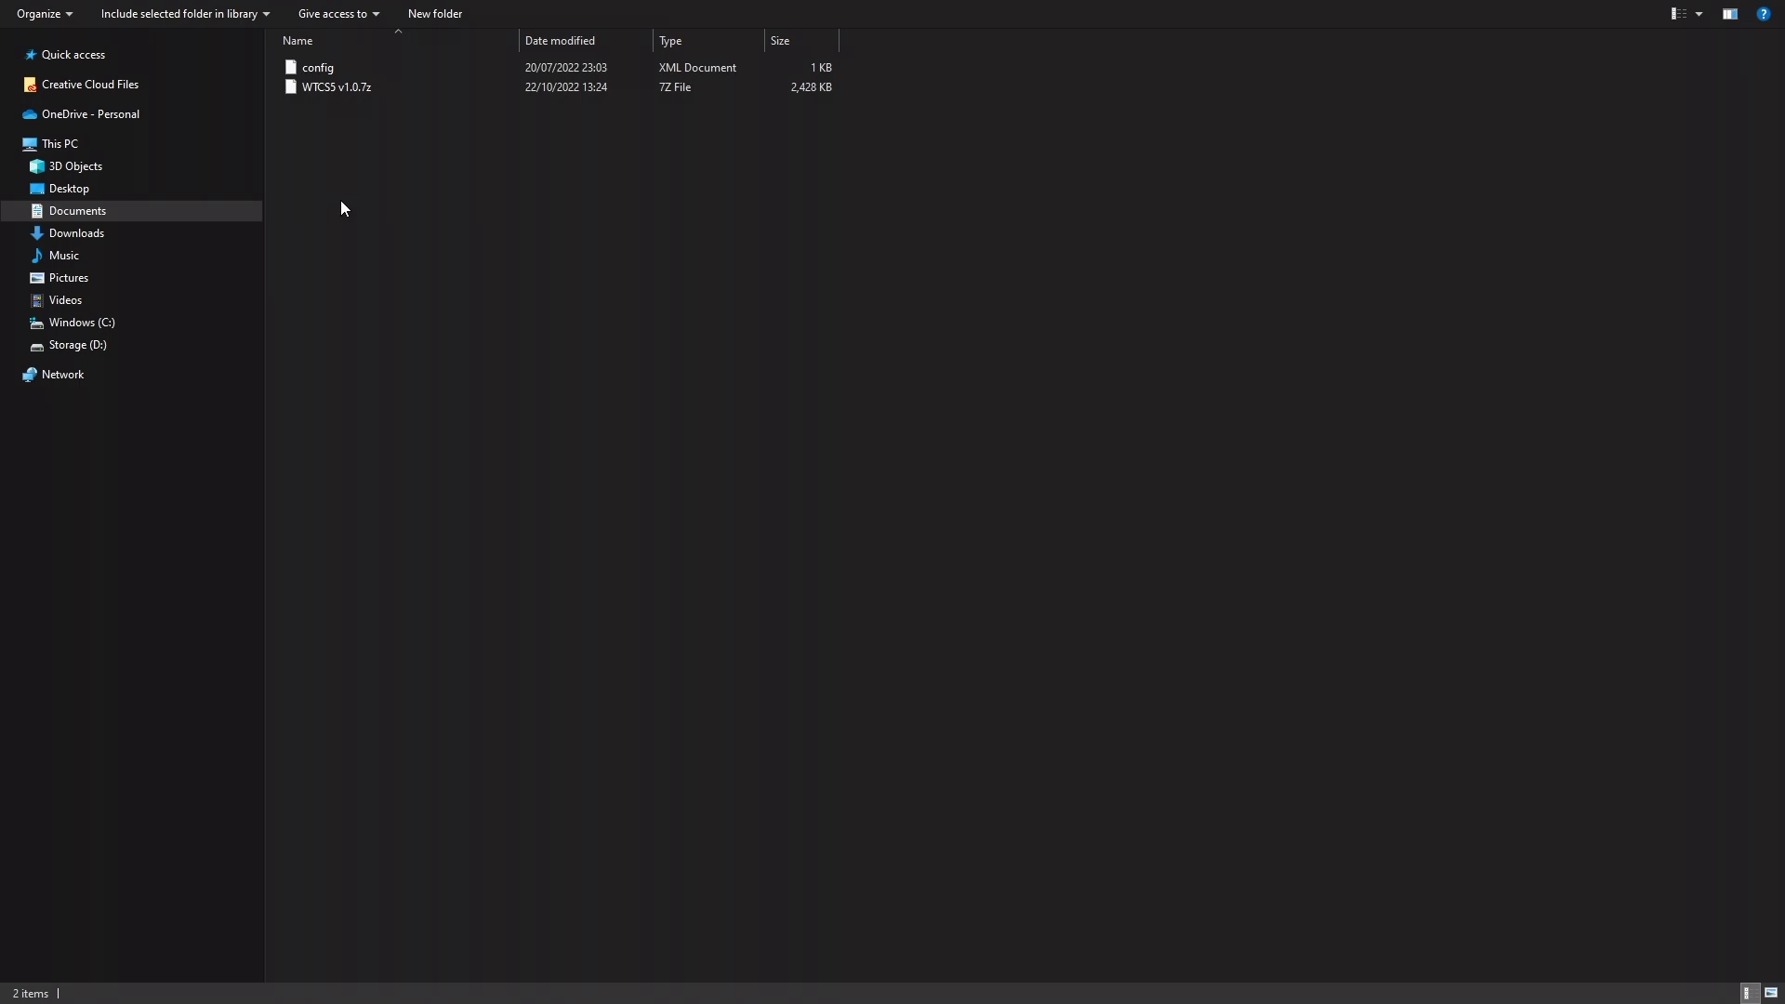
right_click(344, 89)
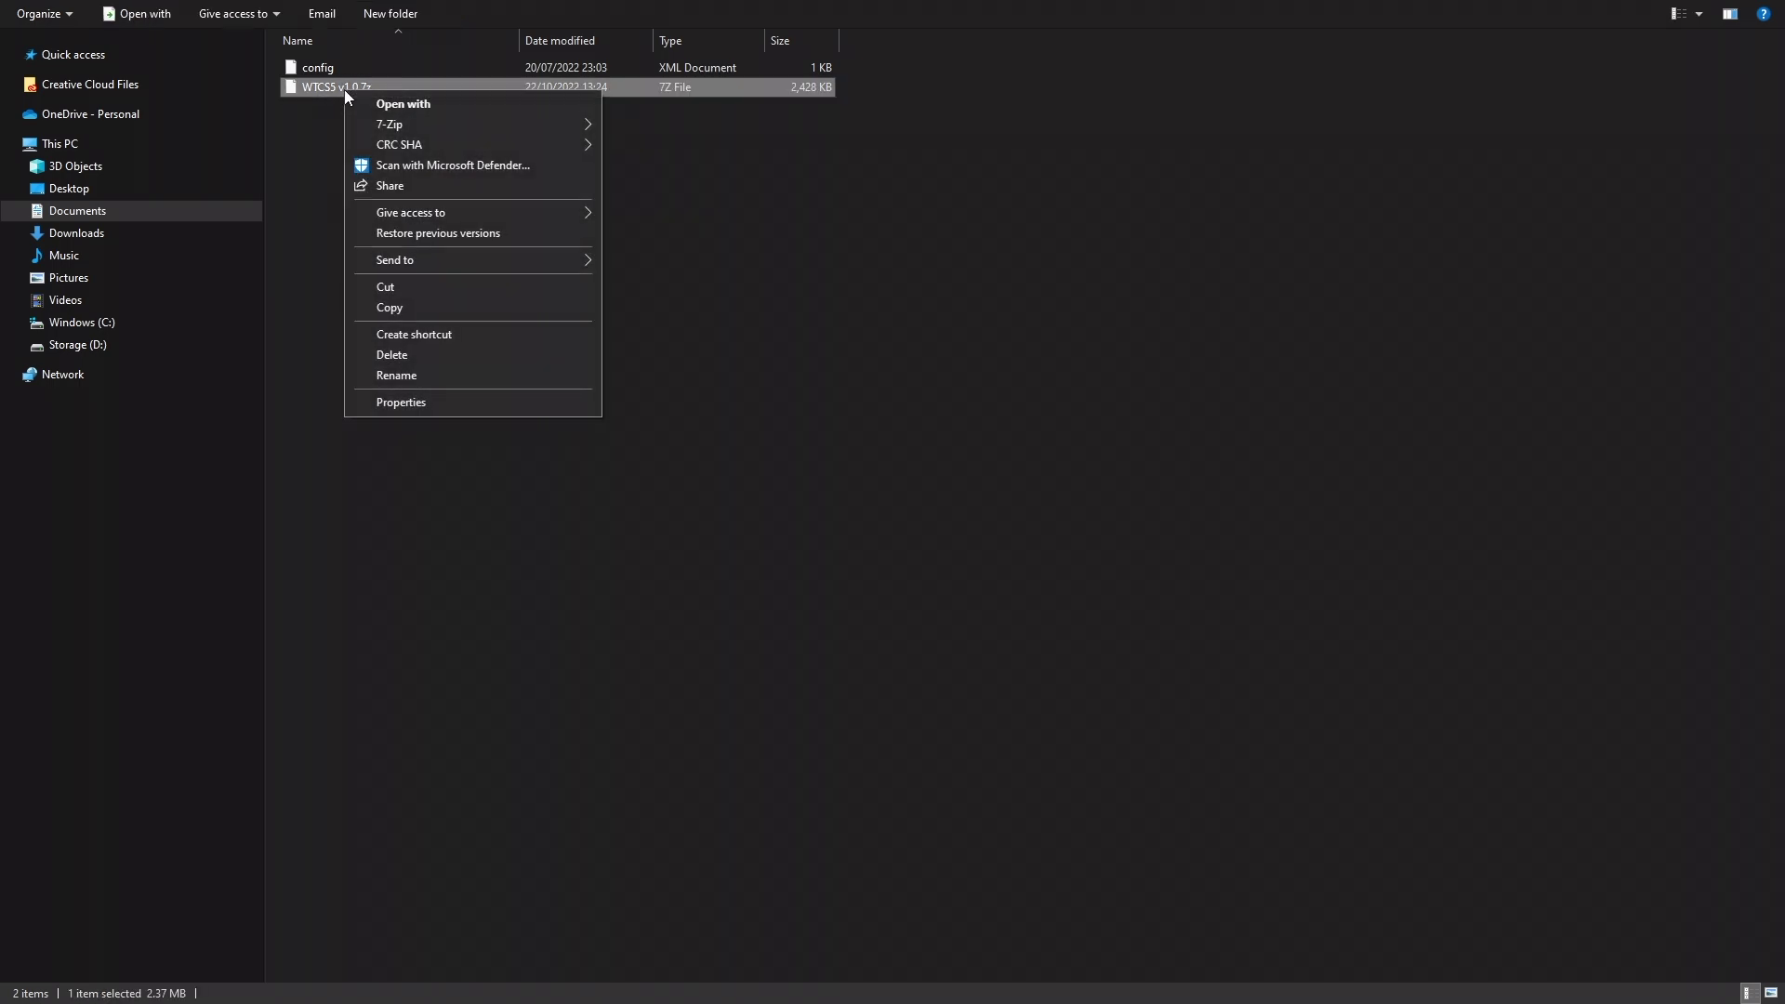
mouse_move(389, 125)
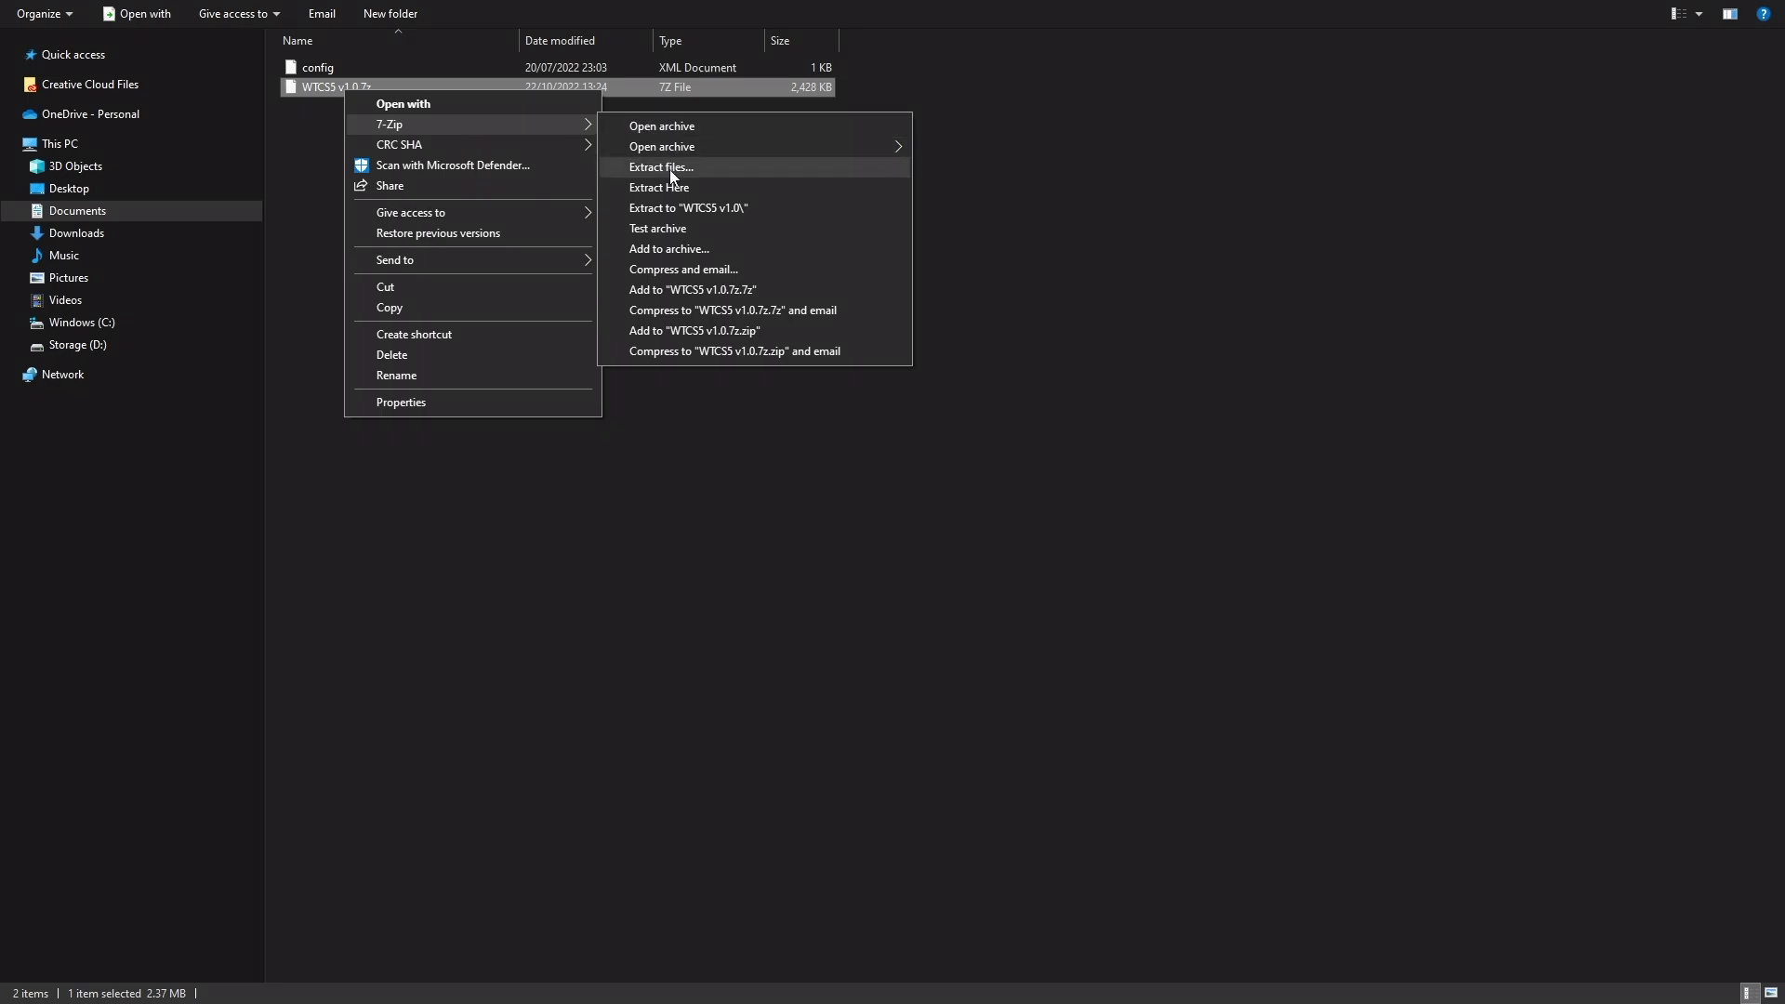
Extract the archive with 7-Zip into a WTCS5 v1.0 folder in skins
left_click(681, 190)
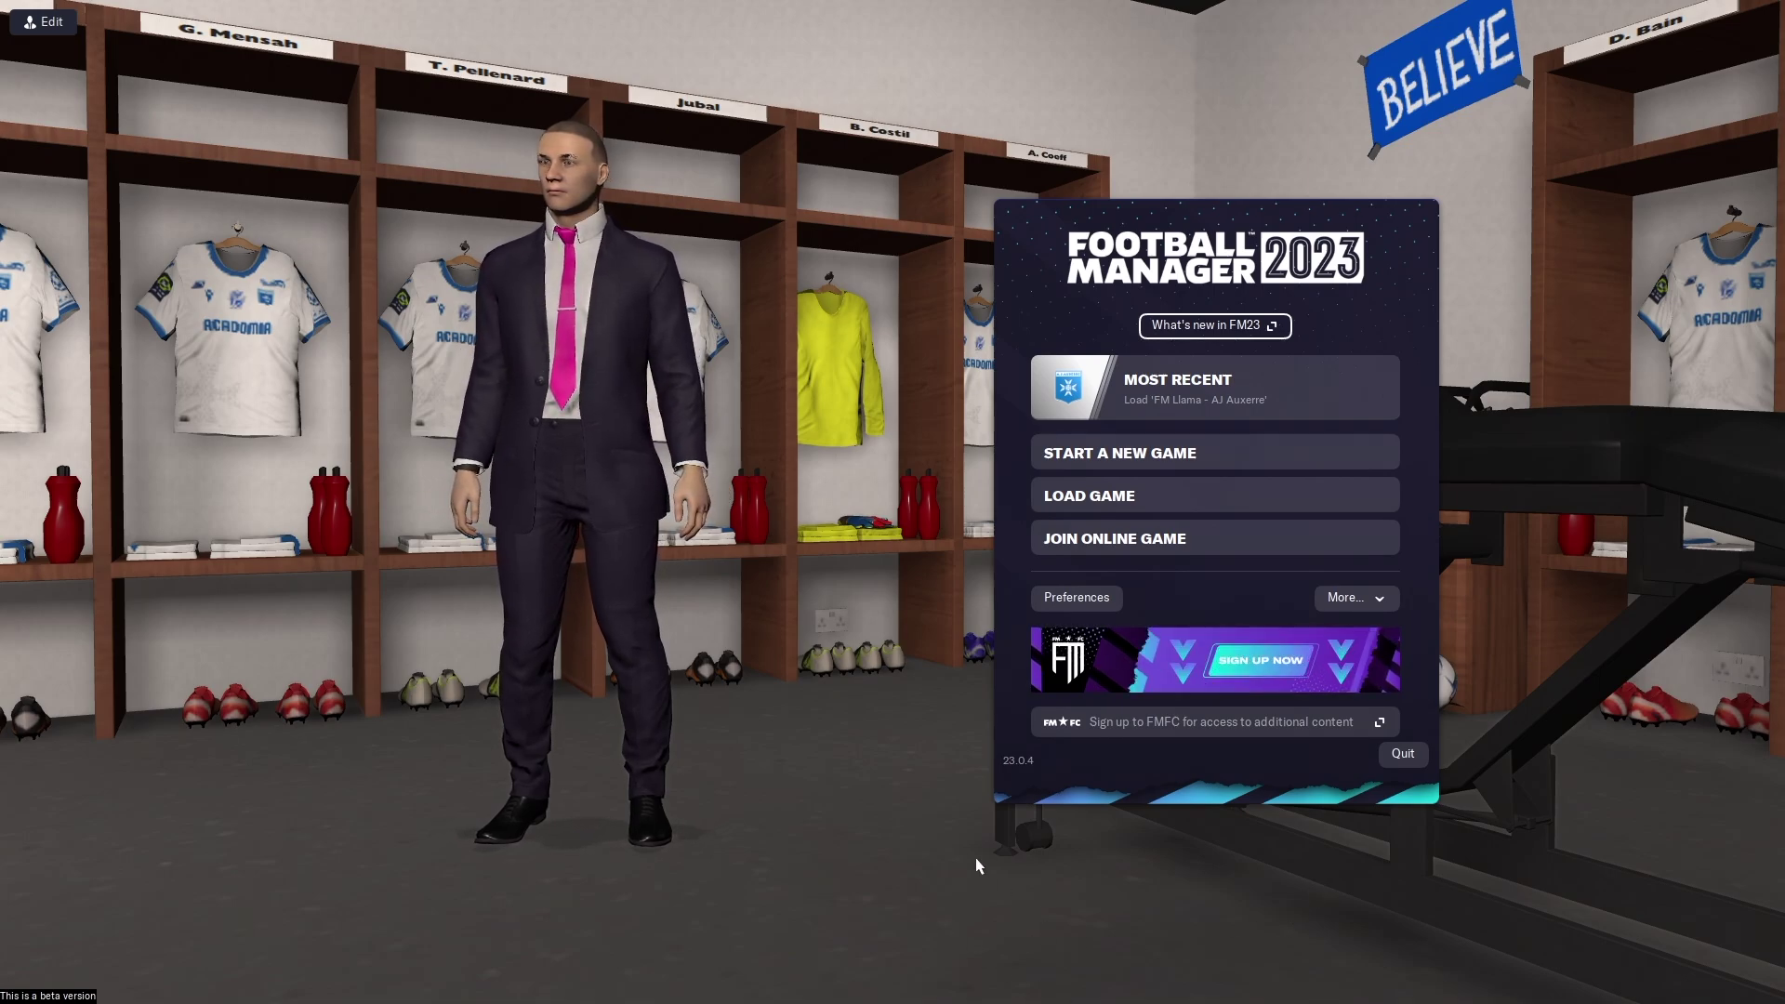
Choose WTCS5 as the skin in Preferences and reload it
left_click(1072, 600)
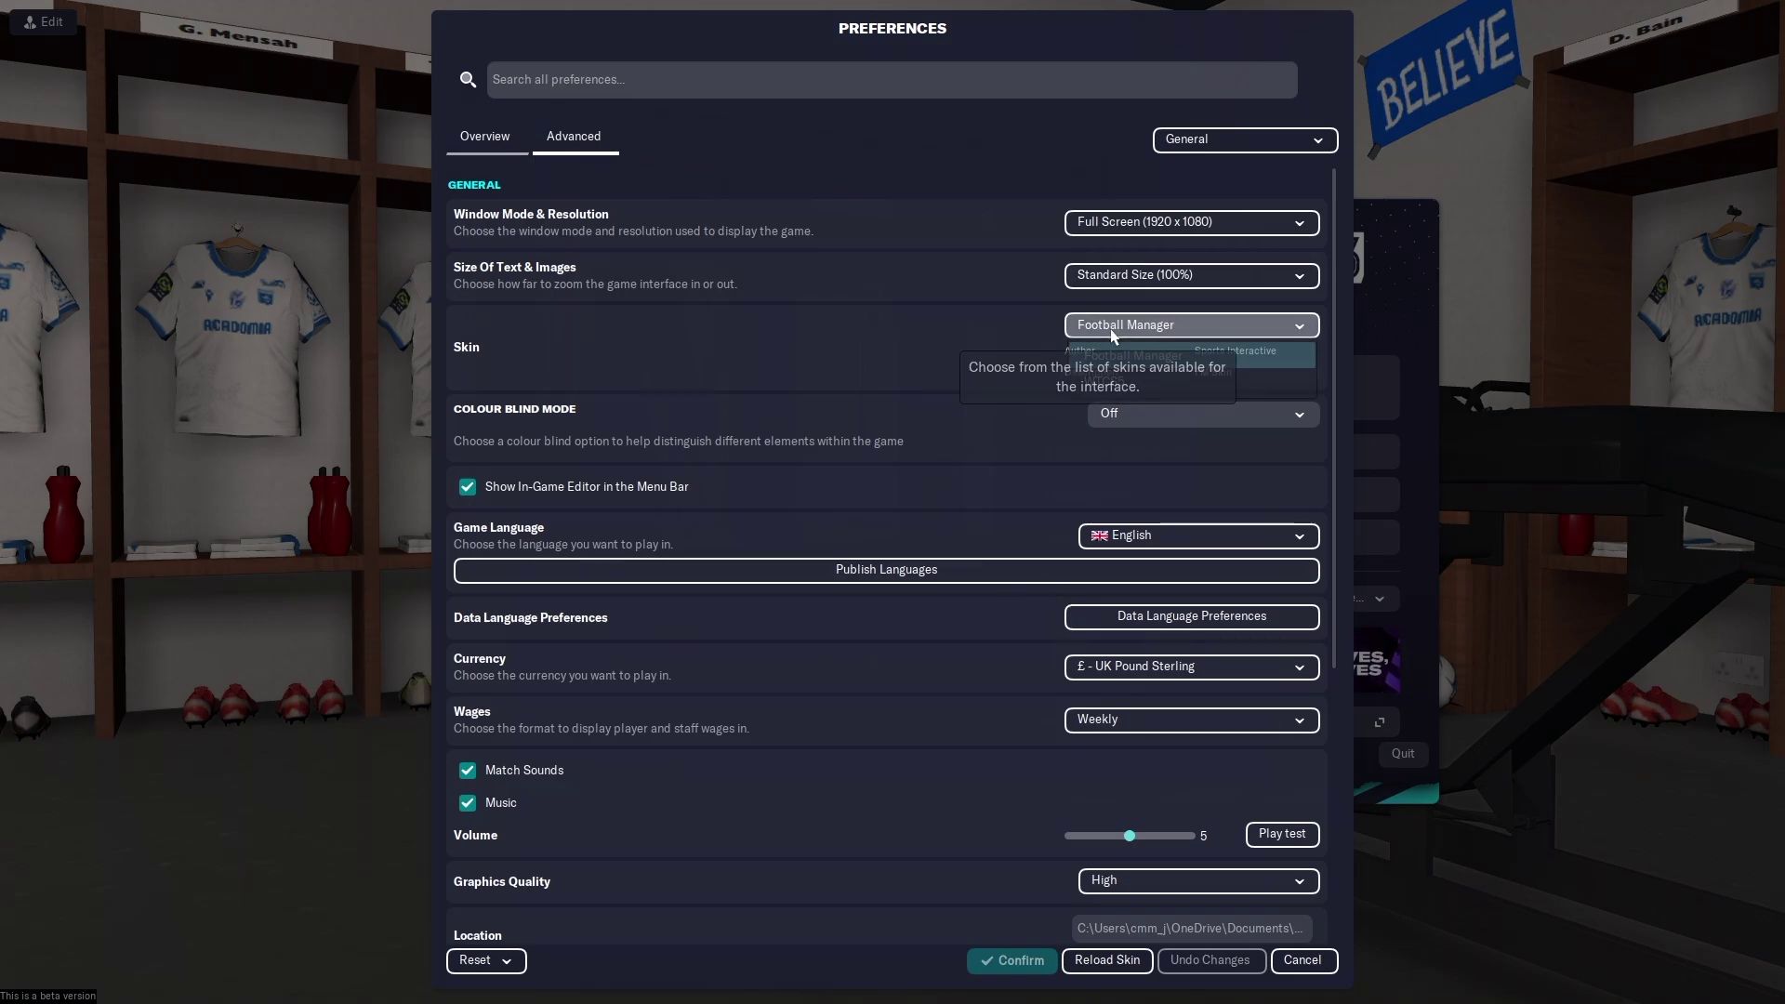
left_click(1172, 326)
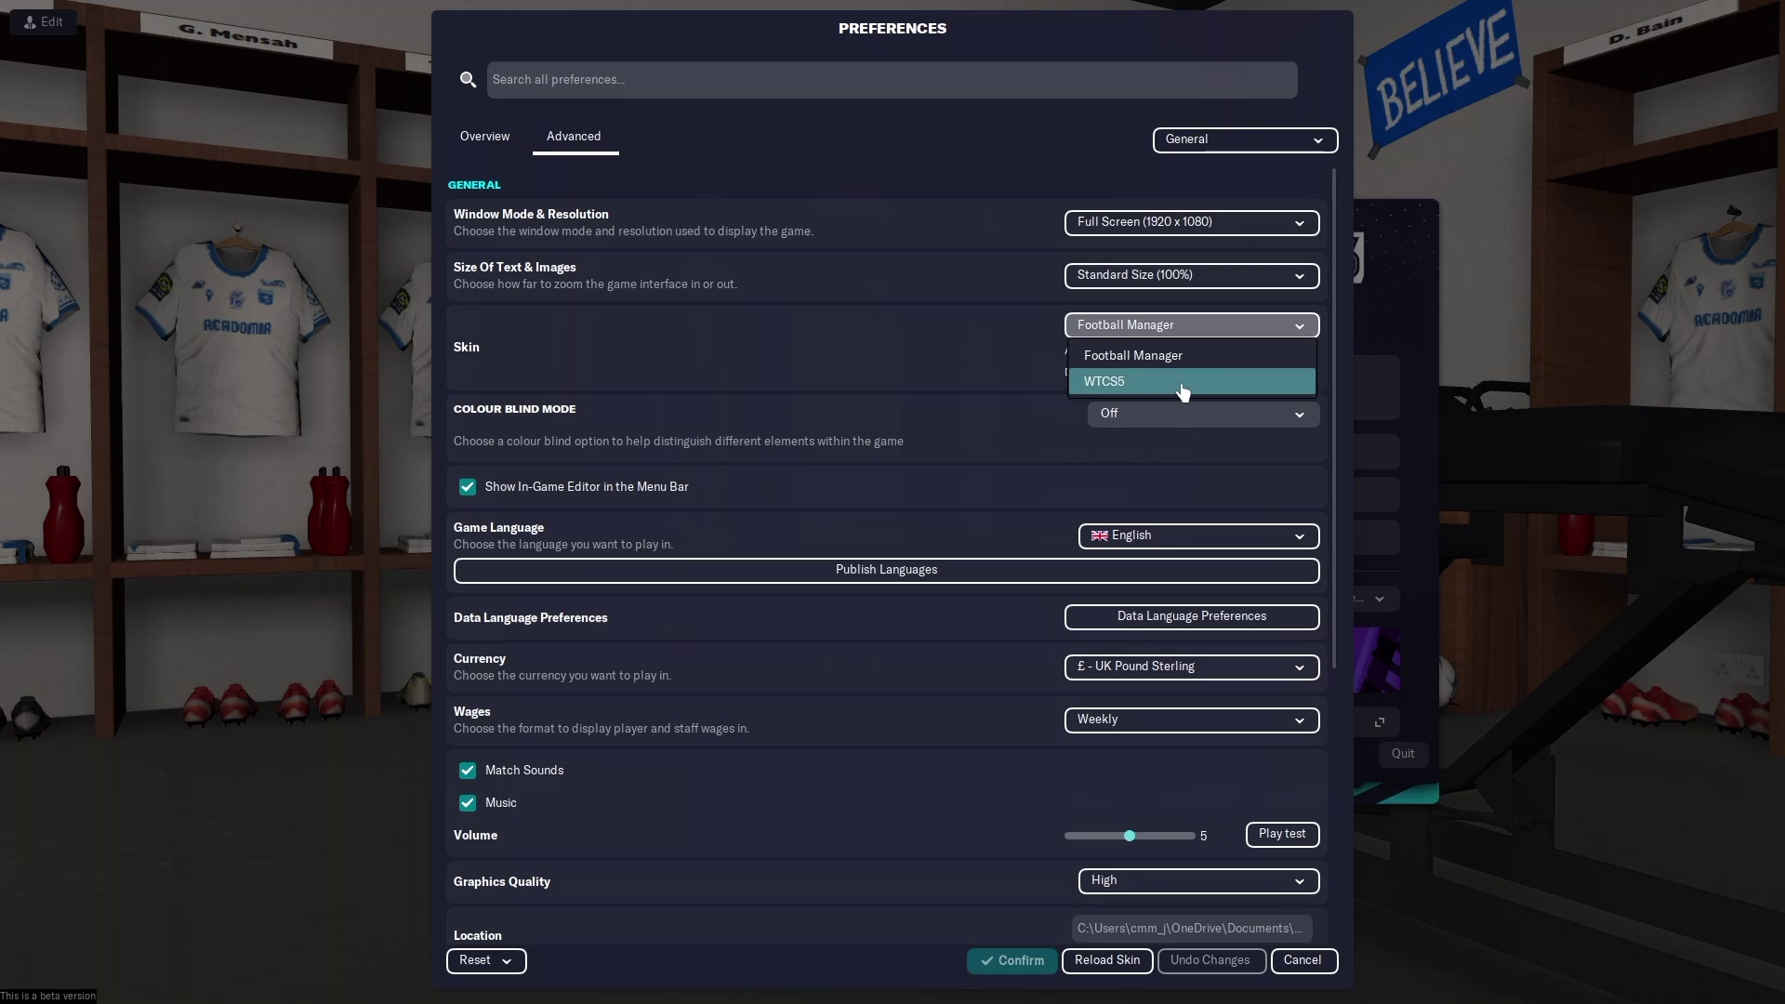
left_click(1182, 383)
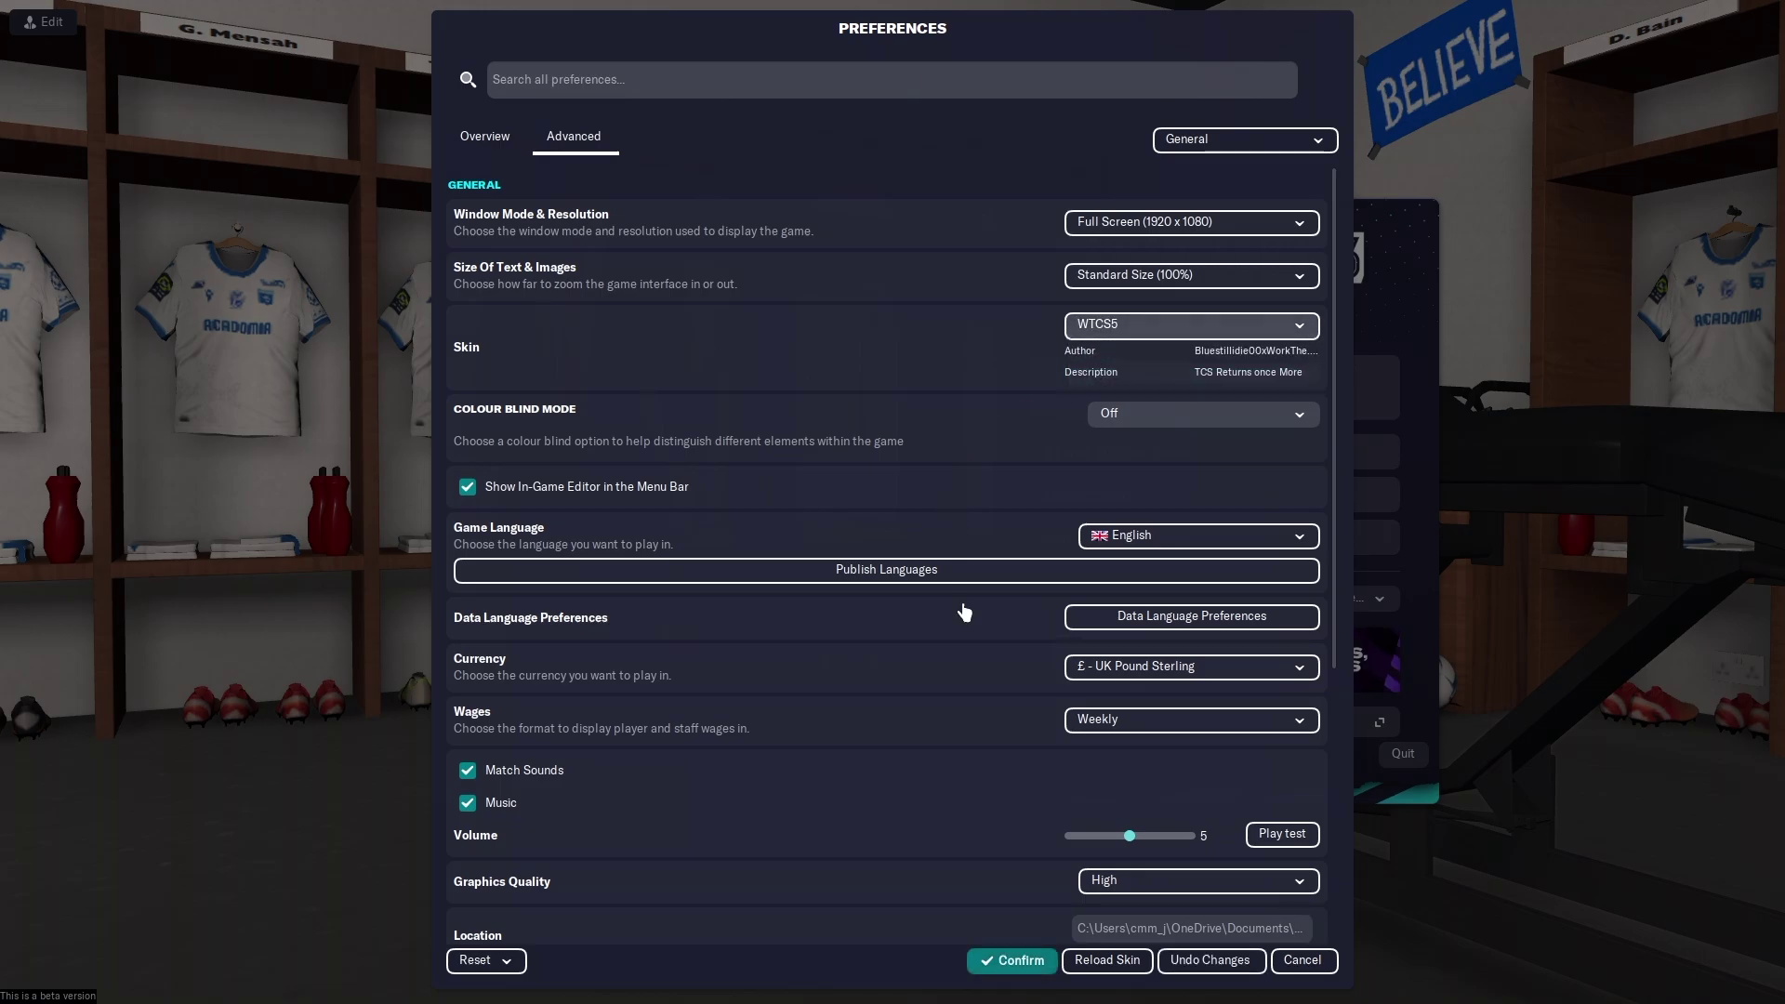
left_click(1106, 960)
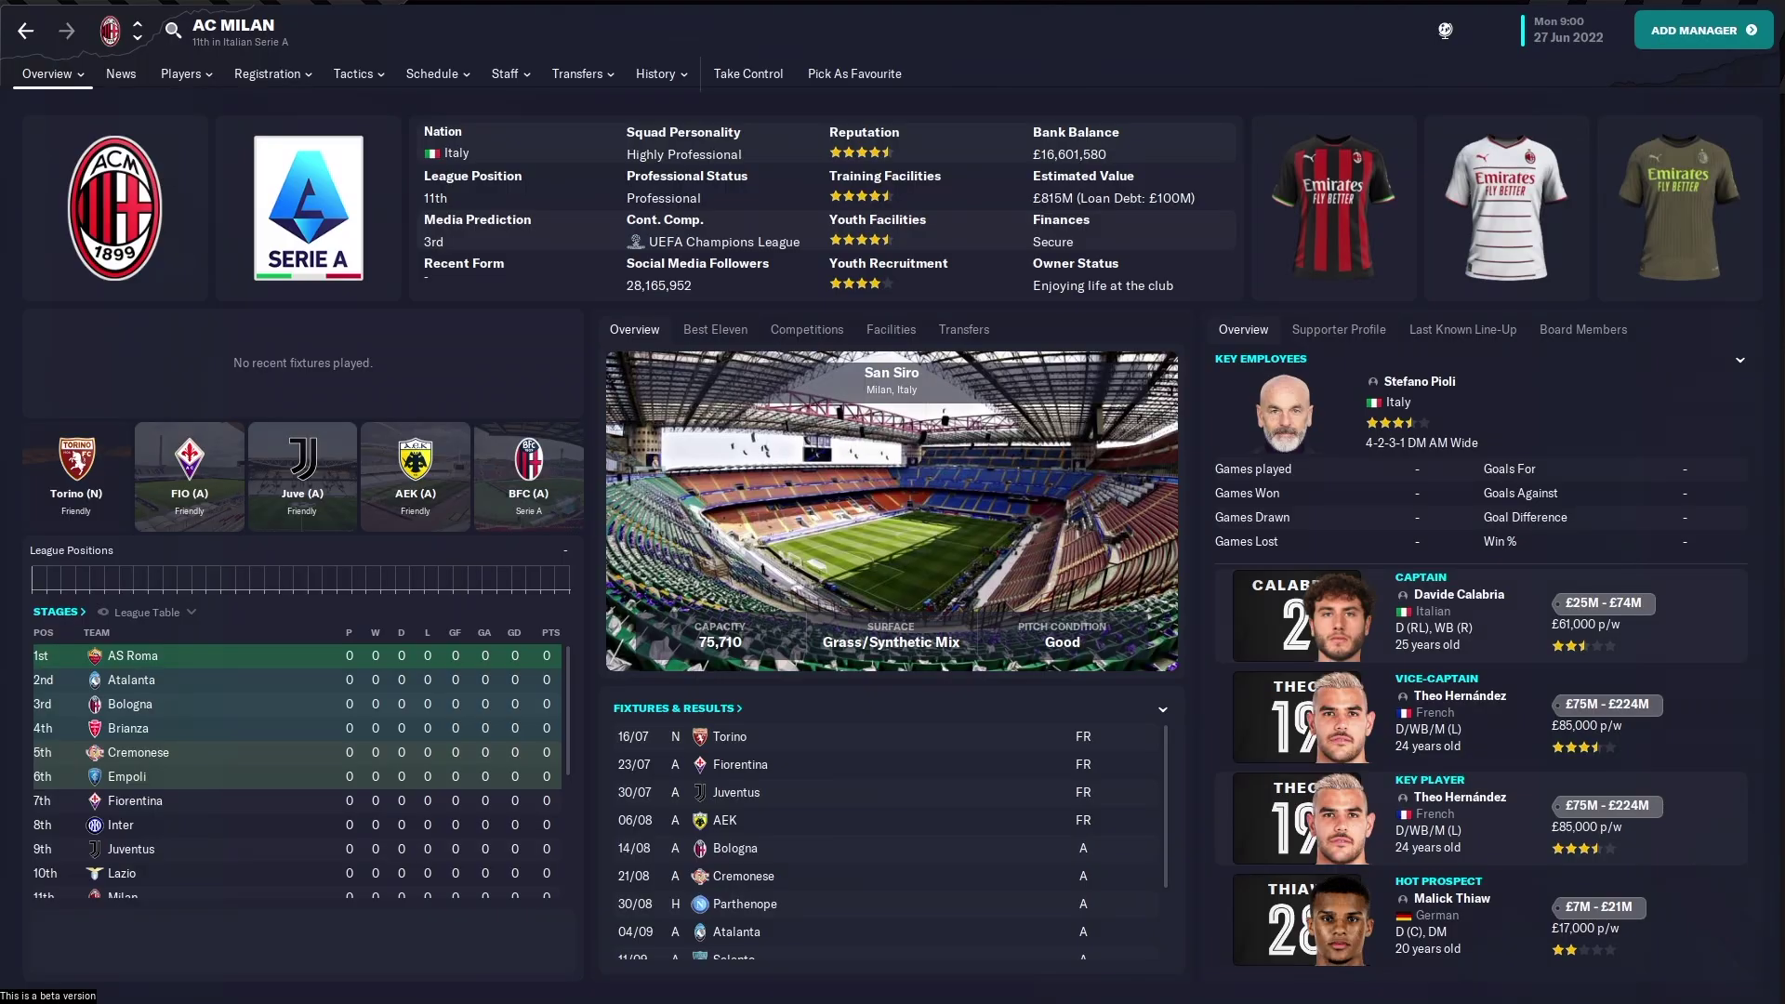